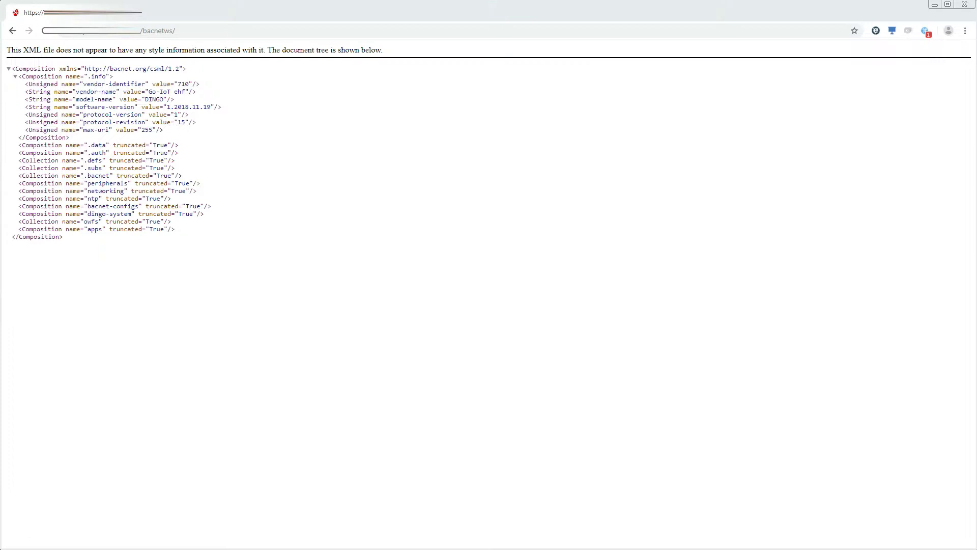
Load the local BACnet device metadata by appending .bacnet/.local?metadata=cat-all to the address
{"action": "left_click", "coordinate": [201, 33]}
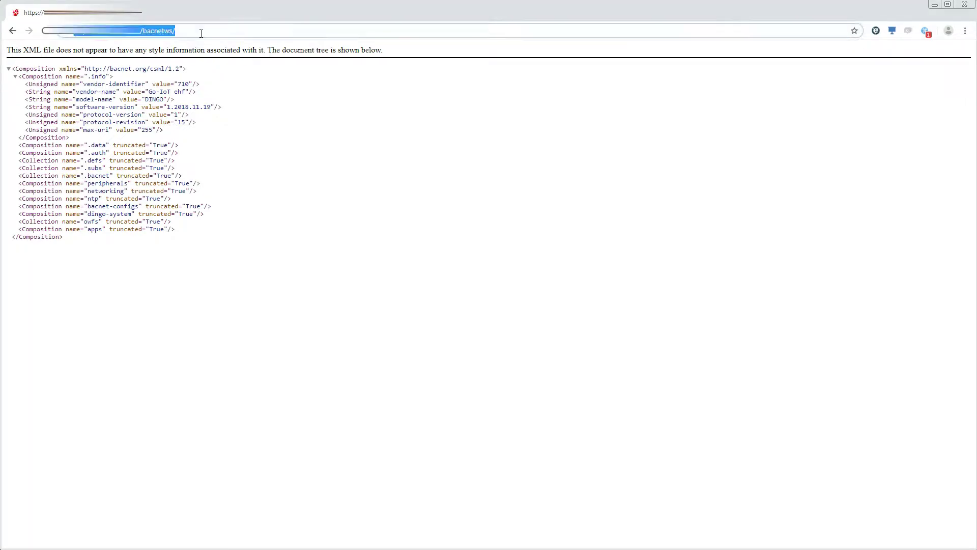
{"action": "key", "text": "End"}
{"action": "type", "text": ".bacnet/.local?metadata=cat-all"}
{"action": "key", "text": "Return"}
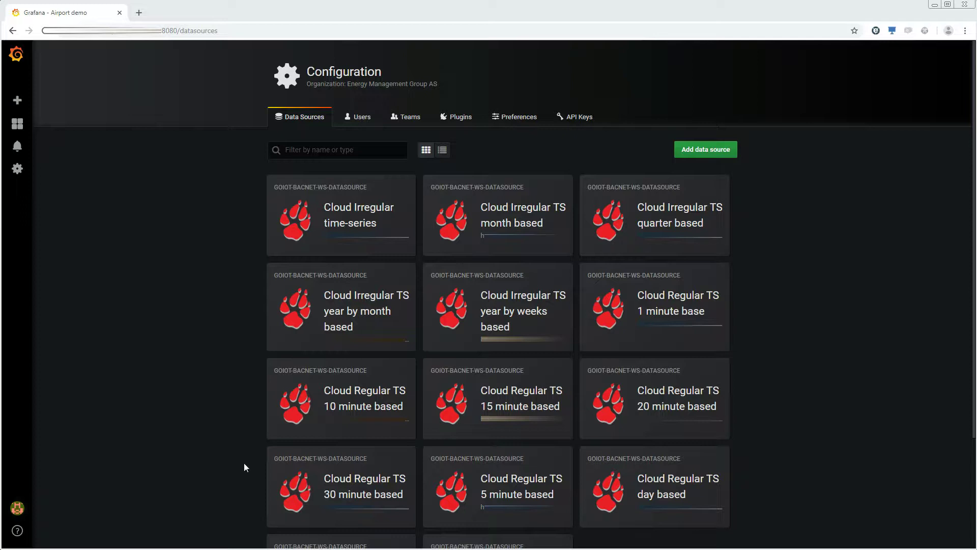
Insert a dot into the URL path of the Cloud Regular TS hour based data source
{"action": "left_click", "coordinate": [336, 544]}
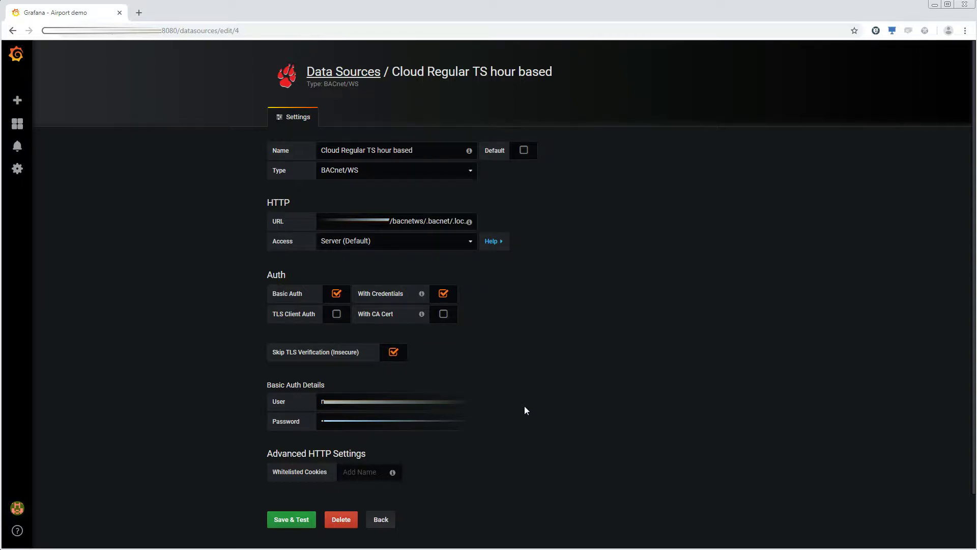
{"action": "left_click", "coordinate": [427, 221]}
{"action": "type", "text": "."}
{"action": "key", "text": "End"}
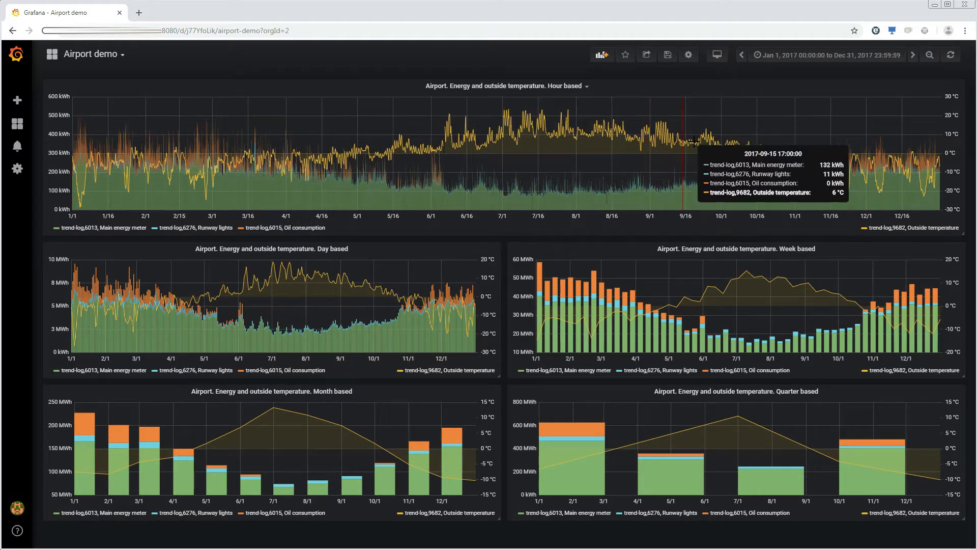
{"action": "left_click", "coordinate": [531, 86]}
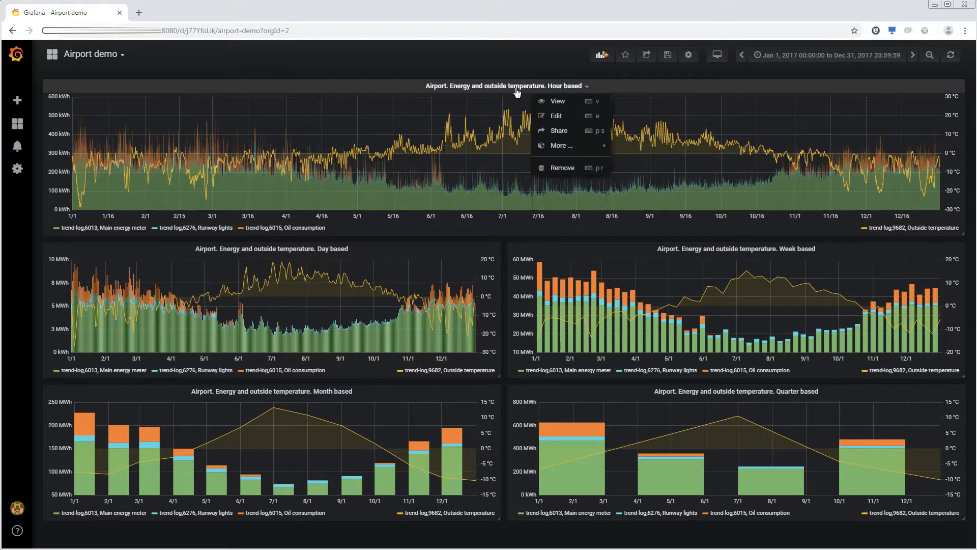
{"action": "left_click", "coordinate": [556, 116]}
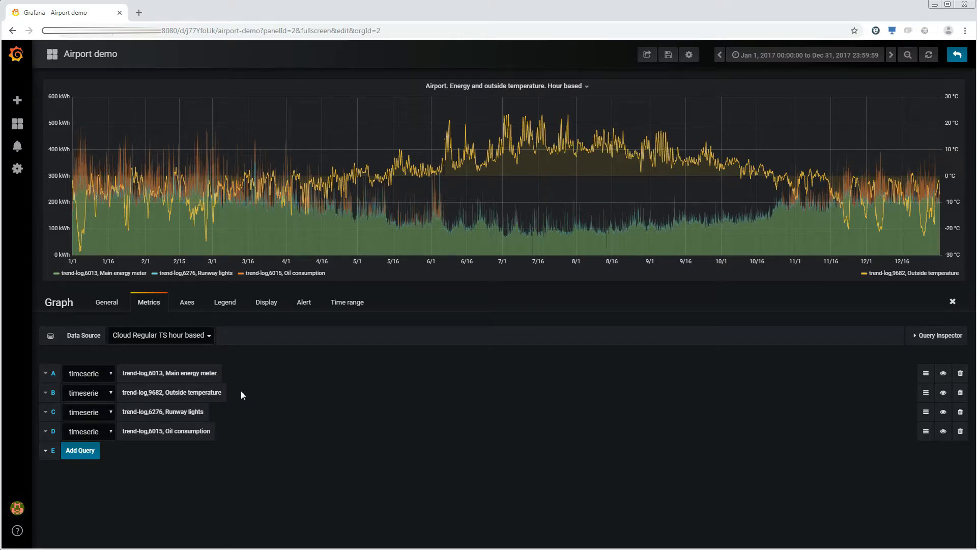
{"action": "left_click", "coordinate": [195, 335]}
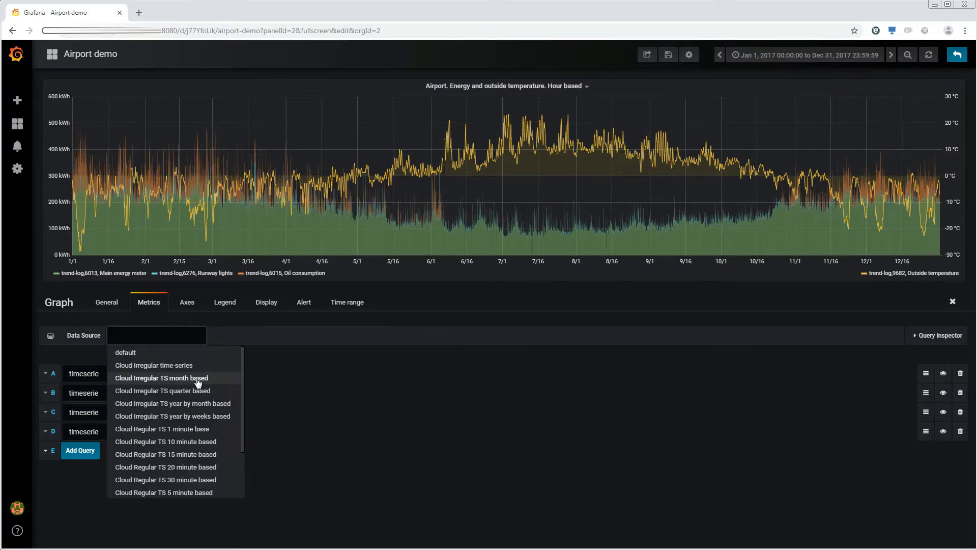
{"action": "left_click", "coordinate": [197, 380]}
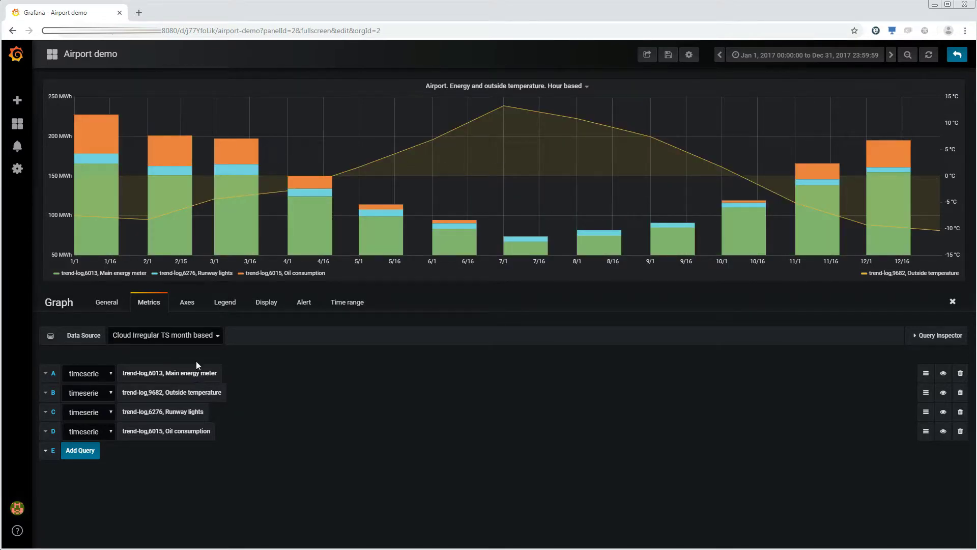
{"action": "key", "text": "Escape"}
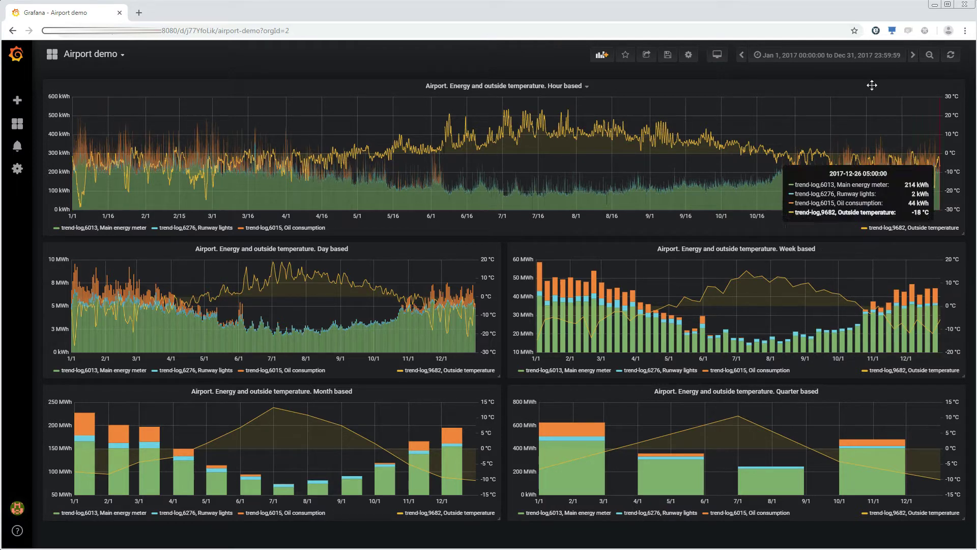
{"action": "left_click", "coordinate": [816, 61]}
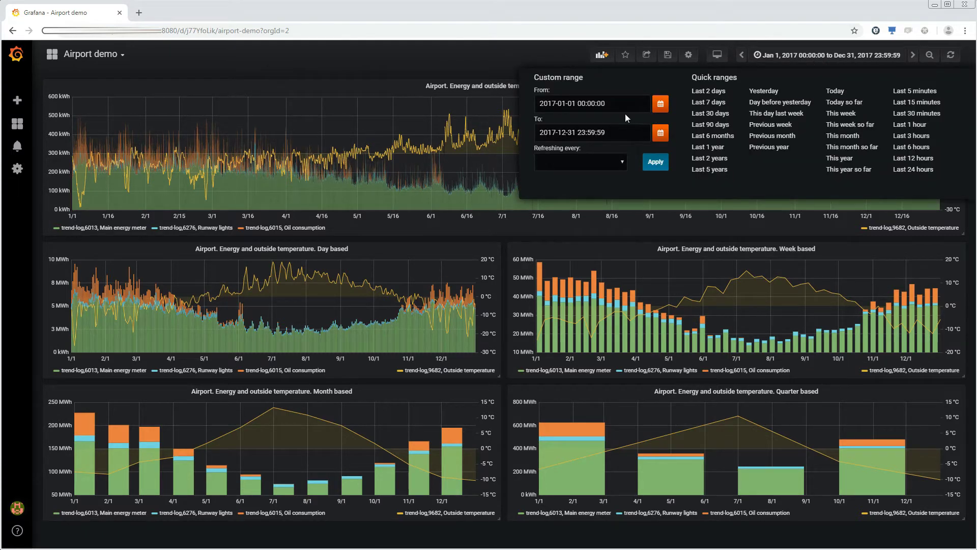
{"action": "left_click", "coordinate": [540, 104]}
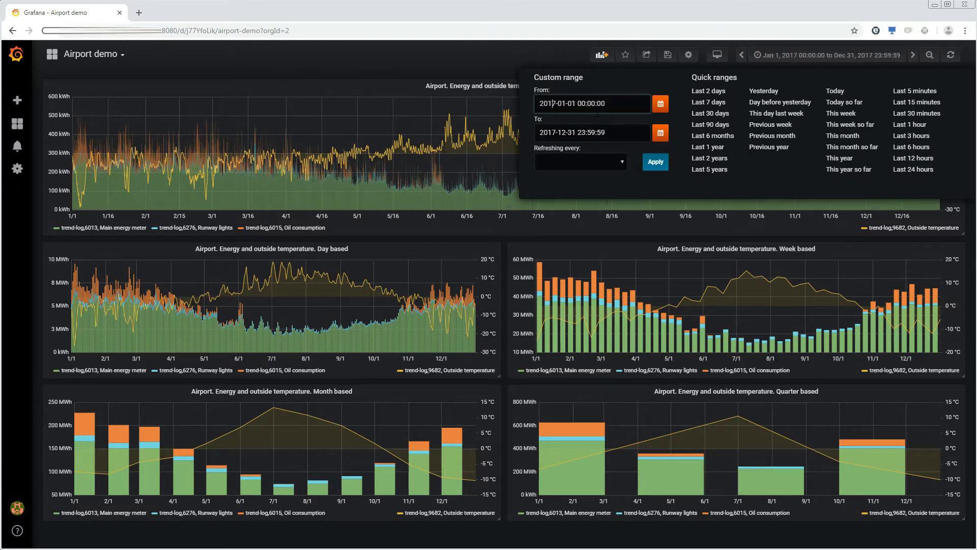
{"action": "key", "text": "BackSpace"}
{"action": "type", "text": "1"}
{"action": "left_click", "coordinate": [657, 164]}
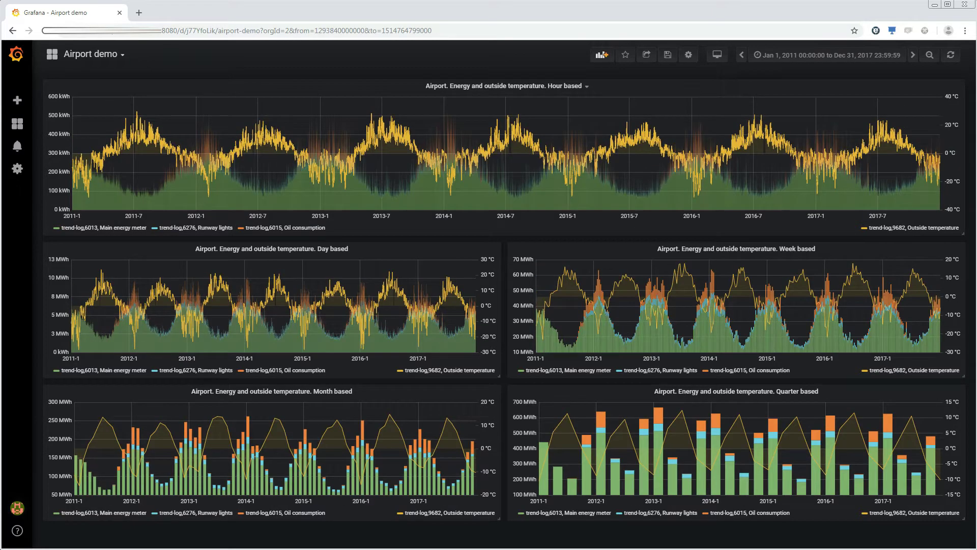